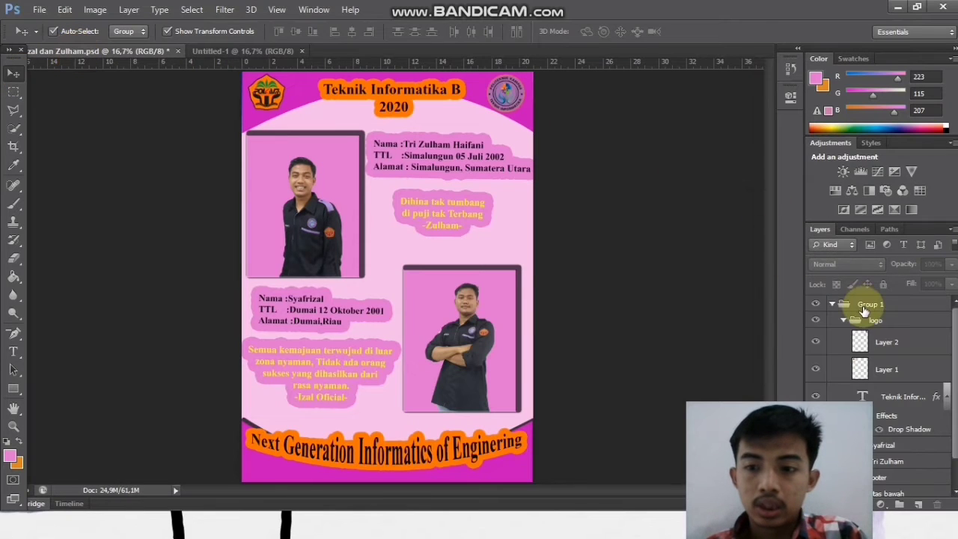
Step: Copy Group 1 from the finished poster file into the Untitled-1 document and align it with the canvas
{"action": "left_click", "coordinate": [865, 307]}
{"action": "left_click_drag", "start_coordinate": [286, 125], "coordinate": [354, 355]}
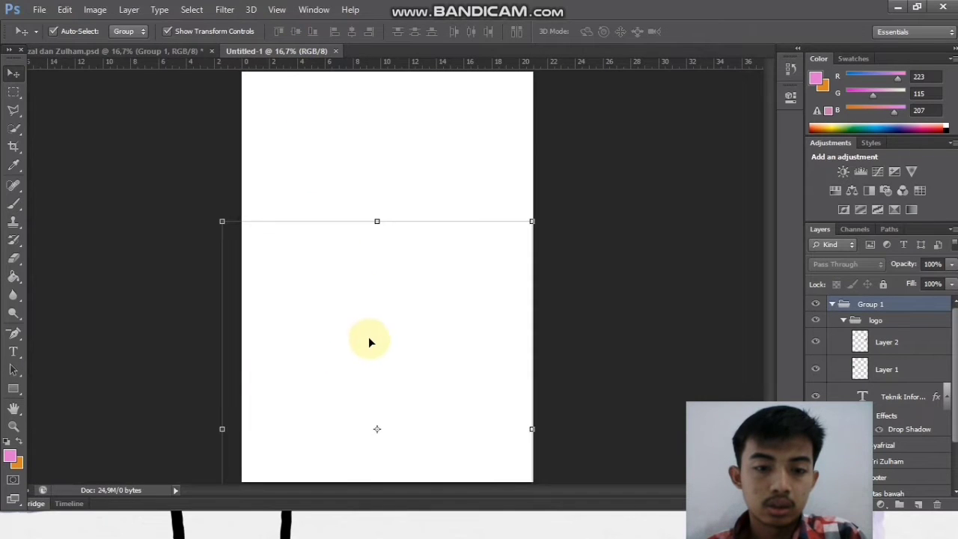
{"action": "left_click_drag", "start_coordinate": [351, 296], "coordinate": [377, 185]}
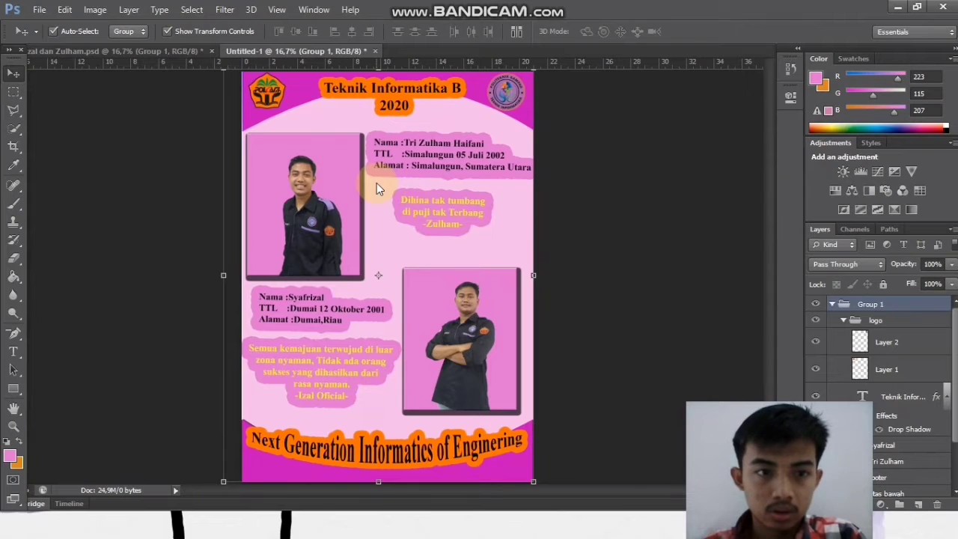
{"action": "key", "text": "Down"}
{"action": "key", "text": "Down"}
{"action": "key", "text": "Down"}
{"action": "key", "text": "Down"}
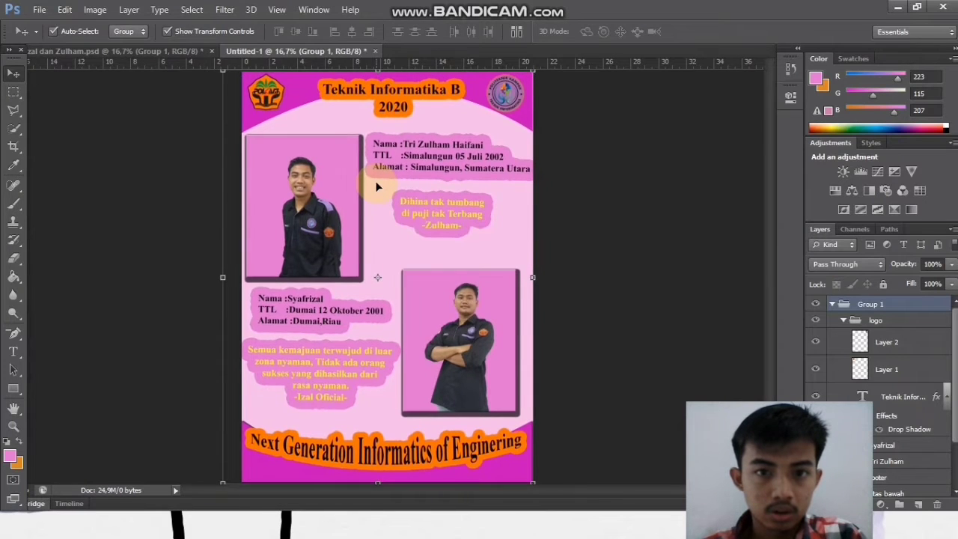
{"action": "key", "text": "Down"}
{"action": "key", "text": "Up"}
{"action": "key", "text": "Up"}
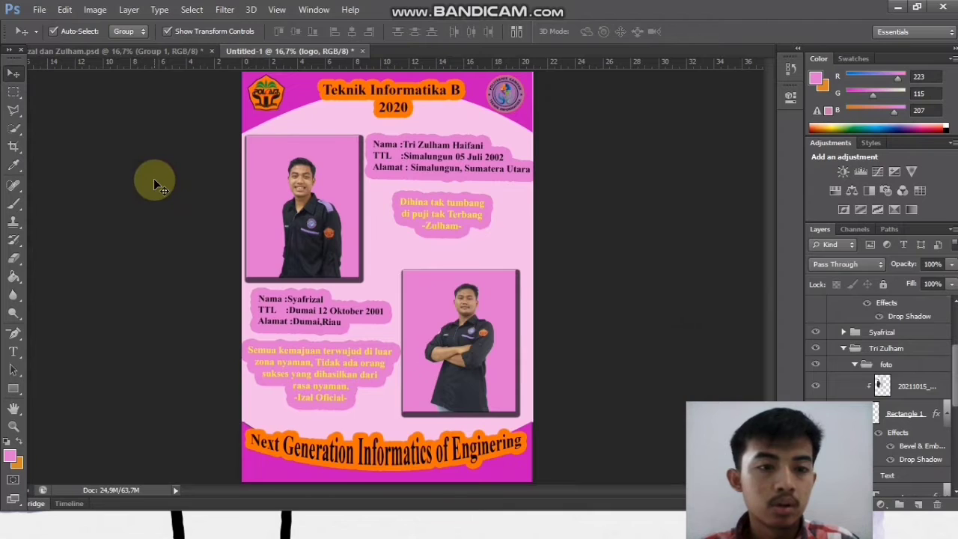
{"action": "left_click", "coordinate": [156, 177]}
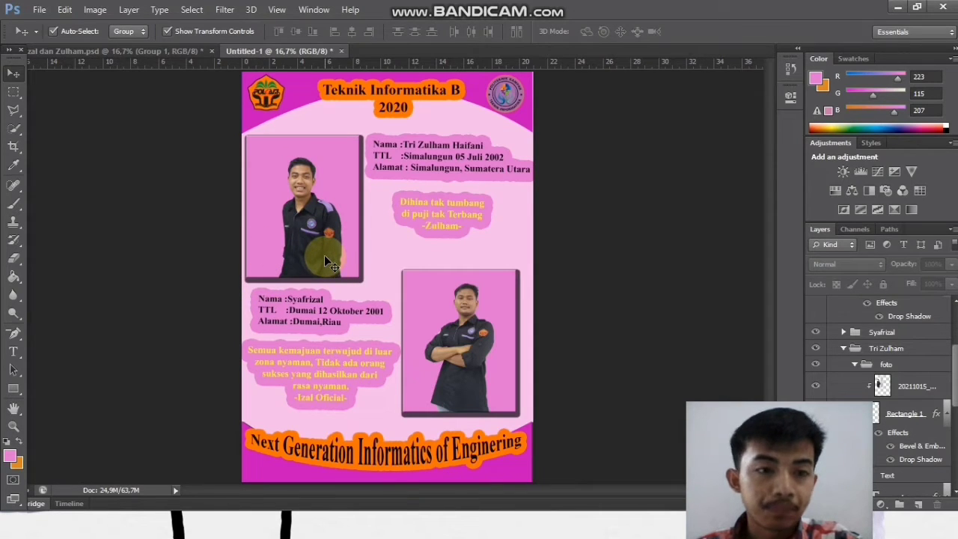
Step: Hide the foto group of the upper portrait and draw a pink rectangle about 918 × 1129 px in its place
{"action": "scroll", "coordinate": [857, 295], "scroll_direction": "down", "scroll_amount": 2}
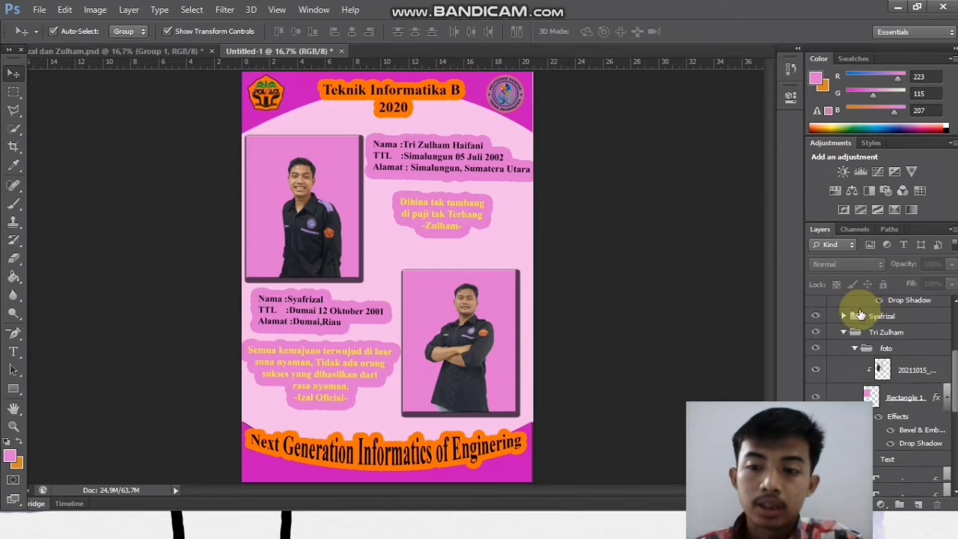
{"action": "left_click", "coordinate": [815, 333]}
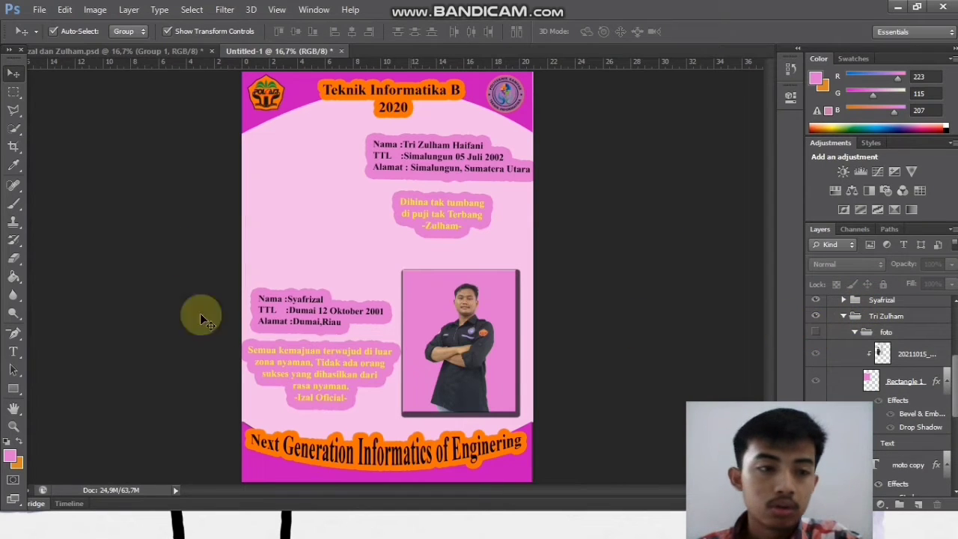
{"action": "left_click", "coordinate": [14, 388]}
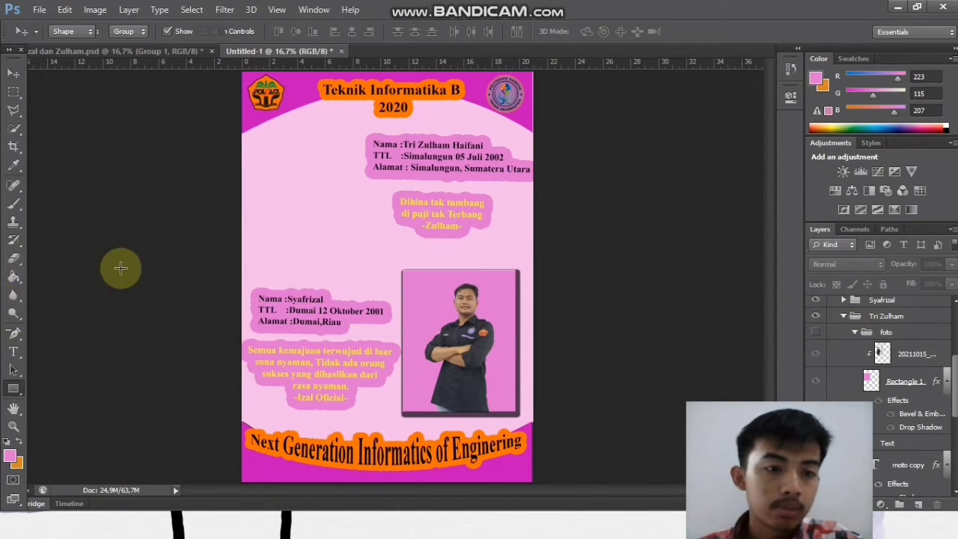
{"action": "left_click_drag", "start_coordinate": [248, 139], "coordinate": [356, 270]}
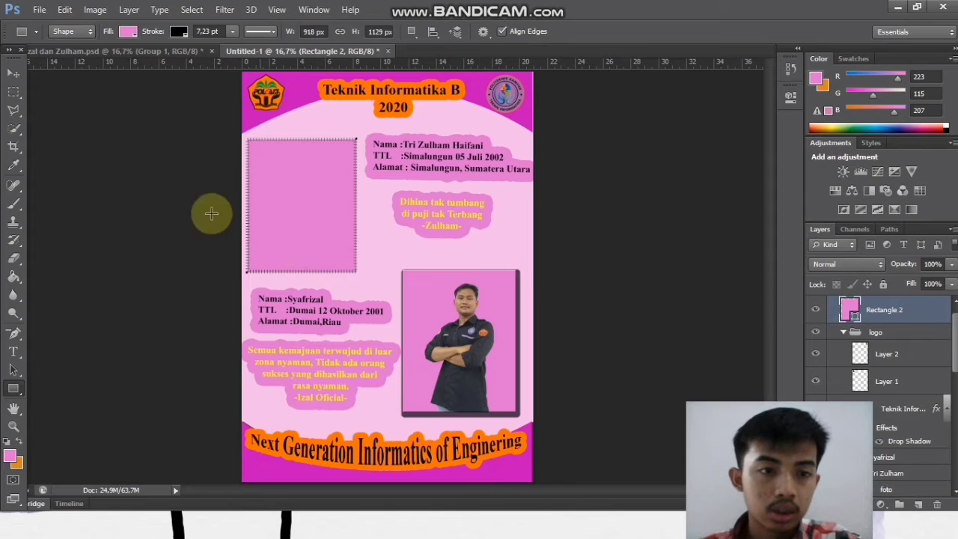
Step: Set the new rectangle's stroke width to 0 pt and nudge the rectangle slightly up and to the right
{"action": "left_click", "coordinate": [173, 31]}
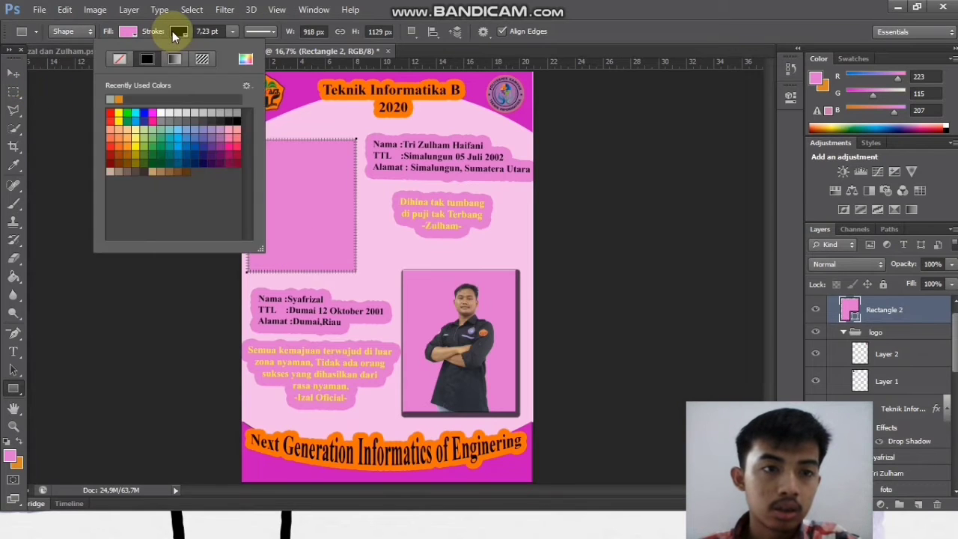
{"action": "left_click", "coordinate": [173, 31]}
{"action": "left_click_drag", "start_coordinate": [234, 42], "coordinate": [196, 45]}
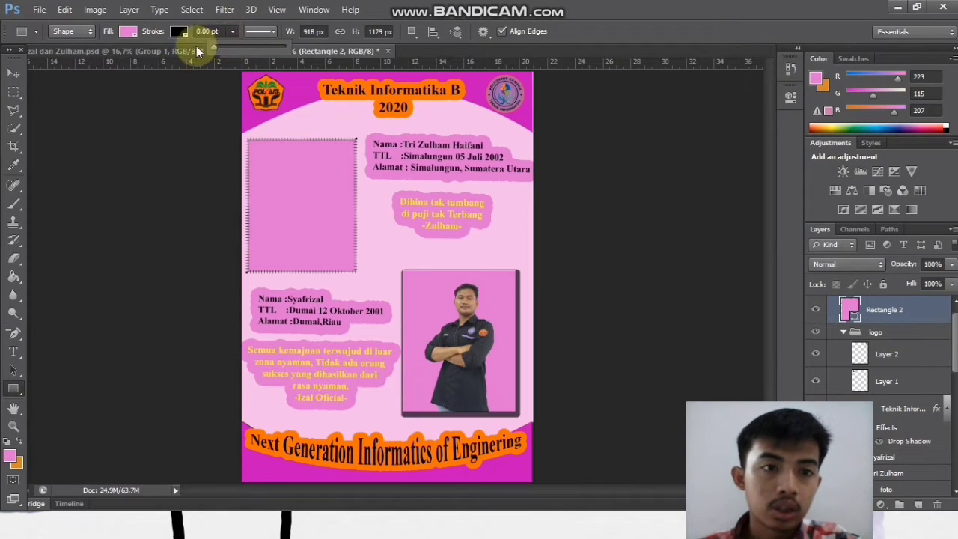
{"action": "left_click", "coordinate": [14, 73]}
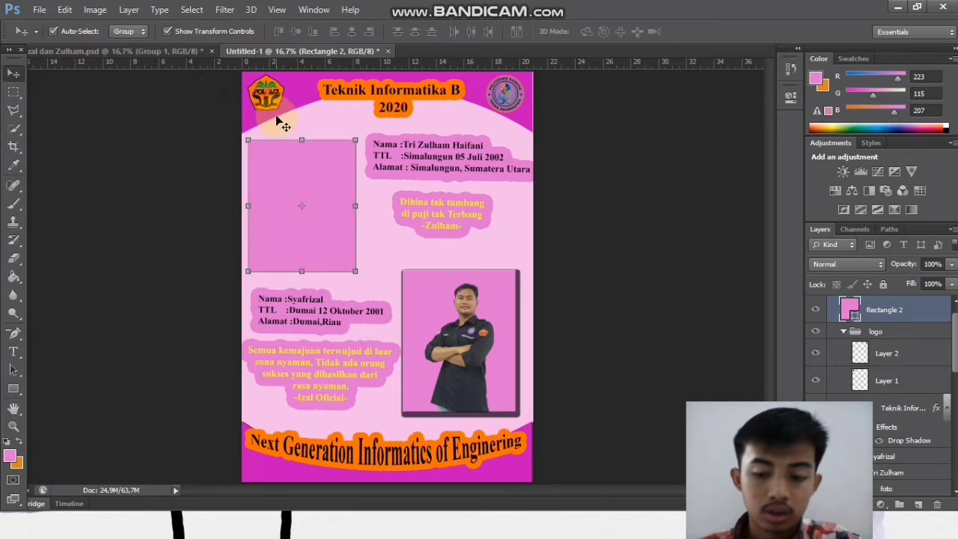
{"action": "key", "text": "shift+Up"}
{"action": "key", "text": "shift+Right"}
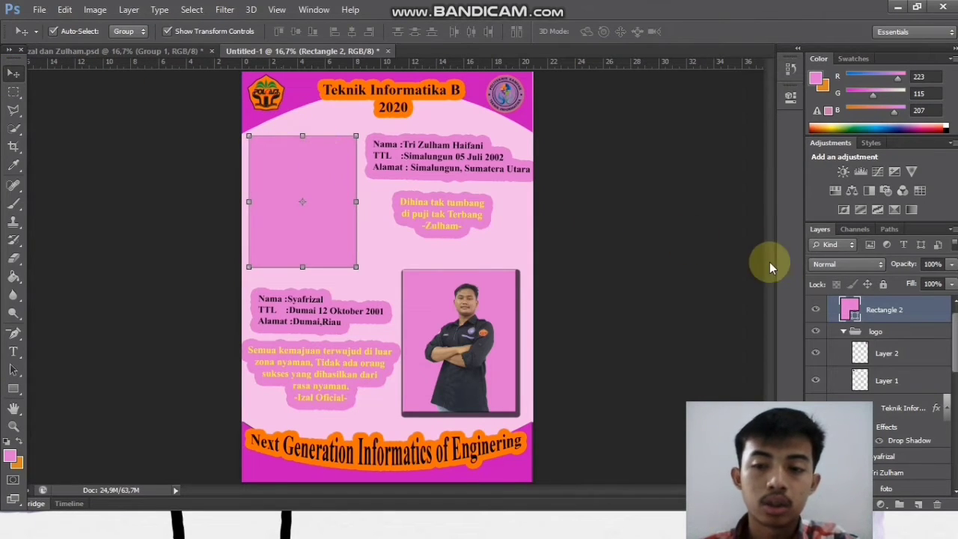
Step: Add a drop shadow to Rectangle 2 with Normal blend mode, distance 23 px, spread 94% and size 24 px
{"action": "right_click", "coordinate": [895, 307]}
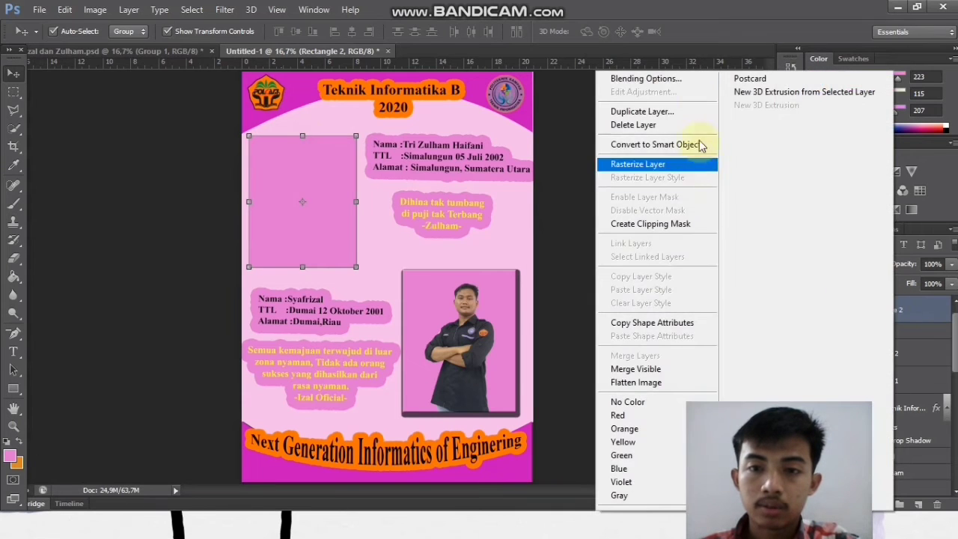
{"action": "left_click", "coordinate": [687, 78]}
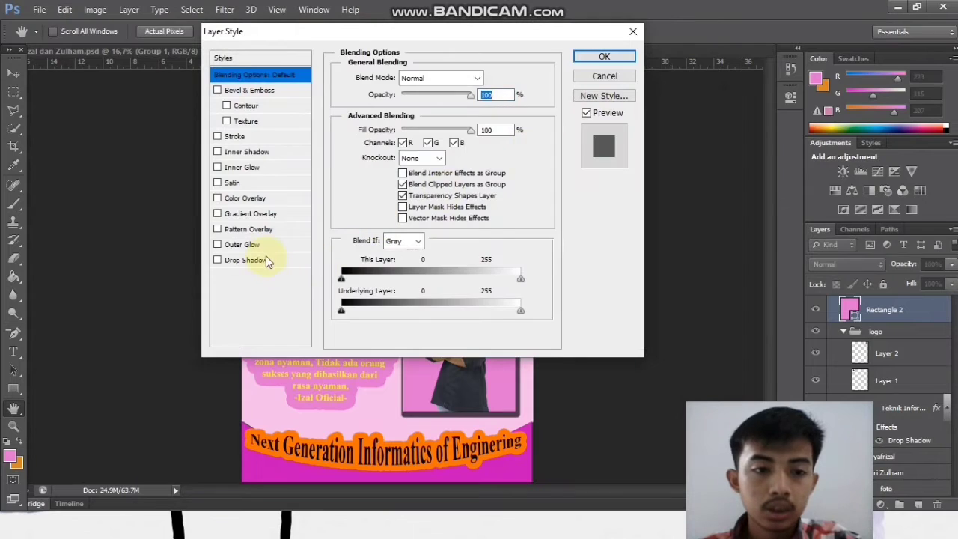
{"action": "left_click", "coordinate": [266, 260]}
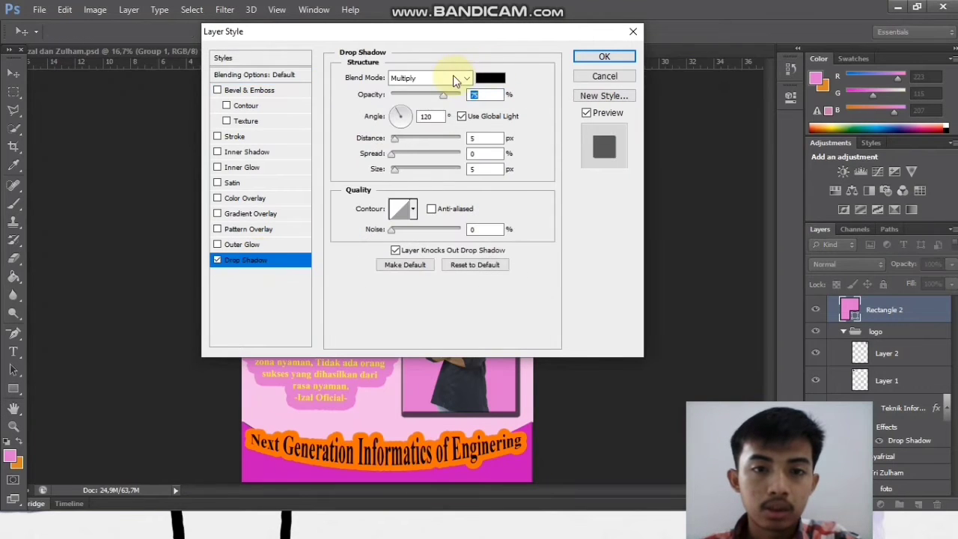
{"action": "left_click", "coordinate": [453, 78]}
{"action": "left_click", "coordinate": [430, 93]}
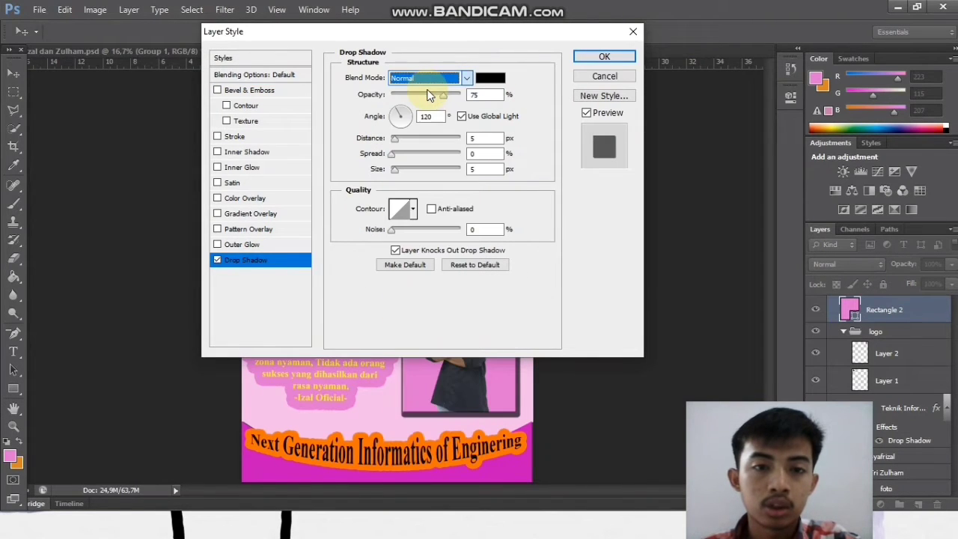
{"action": "double_click", "coordinate": [473, 140]}
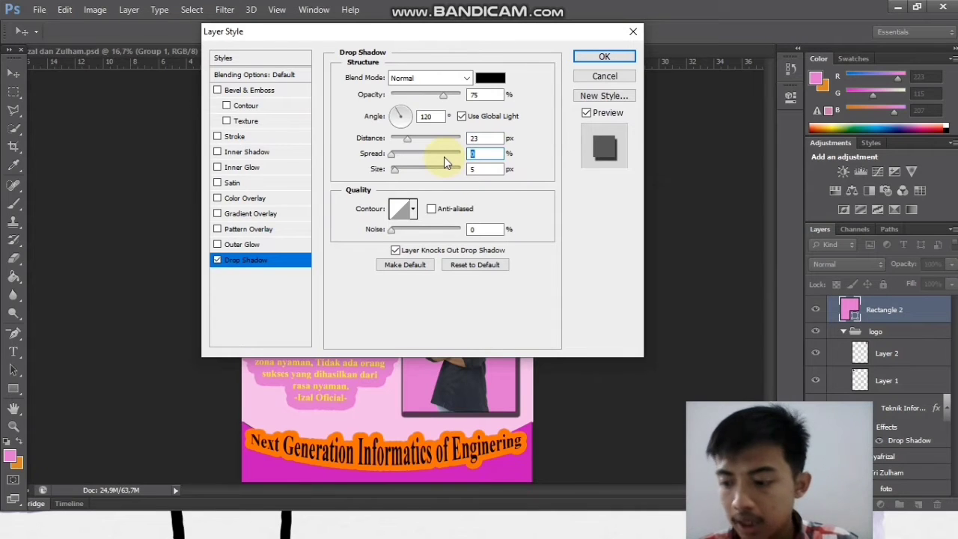
{"action": "type", "text": "94"}
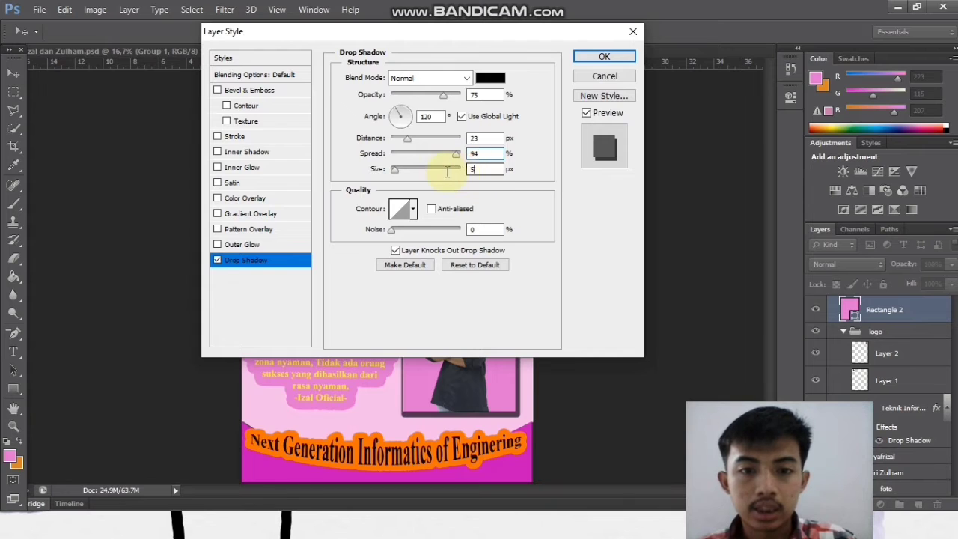
{"action": "type", "text": "24"}
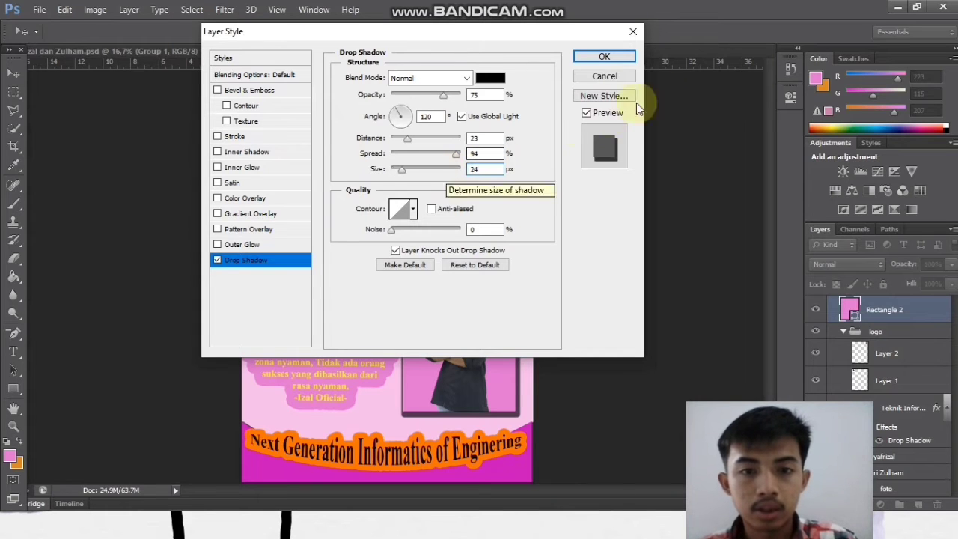
{"action": "left_click", "coordinate": [615, 59]}
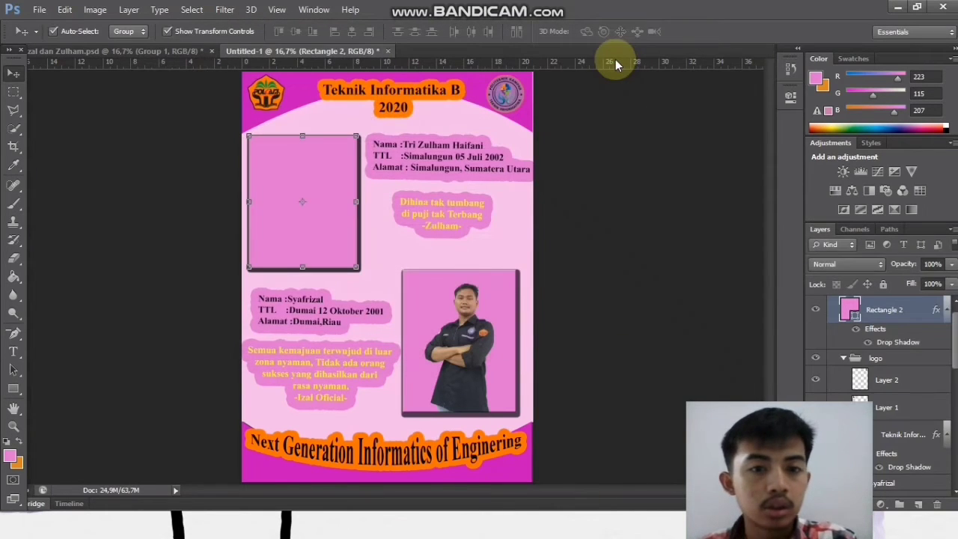
{"action": "left_click", "coordinate": [218, 162]}
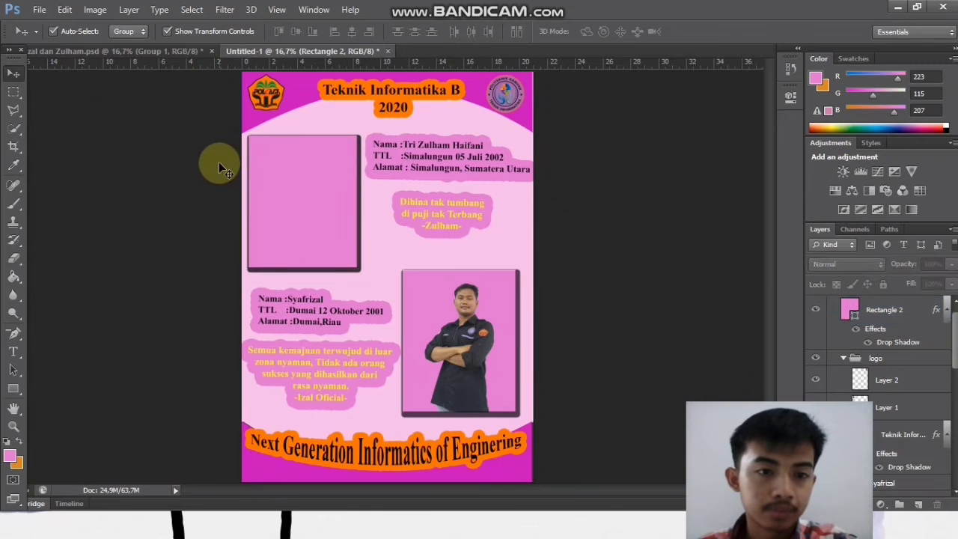
Step: Place the photo 20211015_143706.jpg from the Foto TIF 2B folder into the poster
{"action": "left_click", "coordinate": [39, 9]}
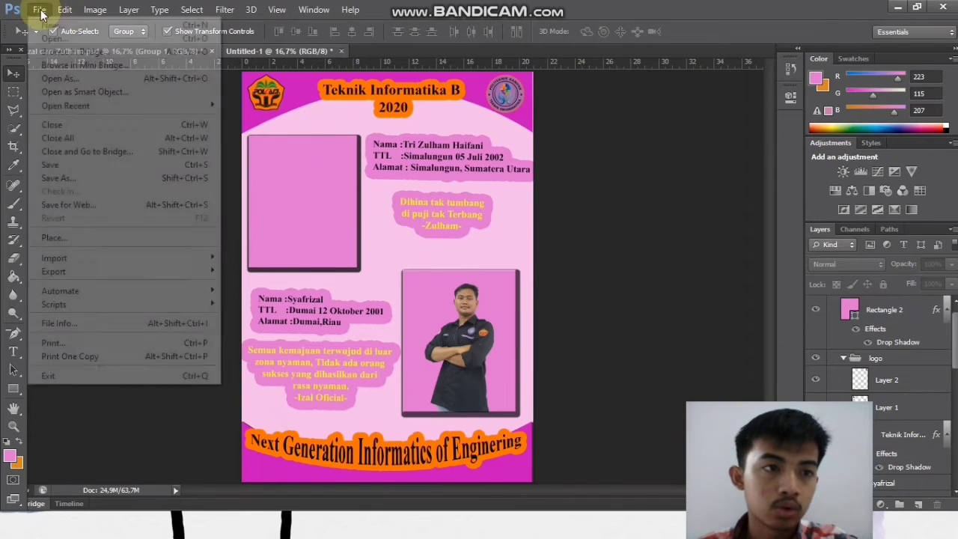
{"action": "left_click", "coordinate": [64, 237]}
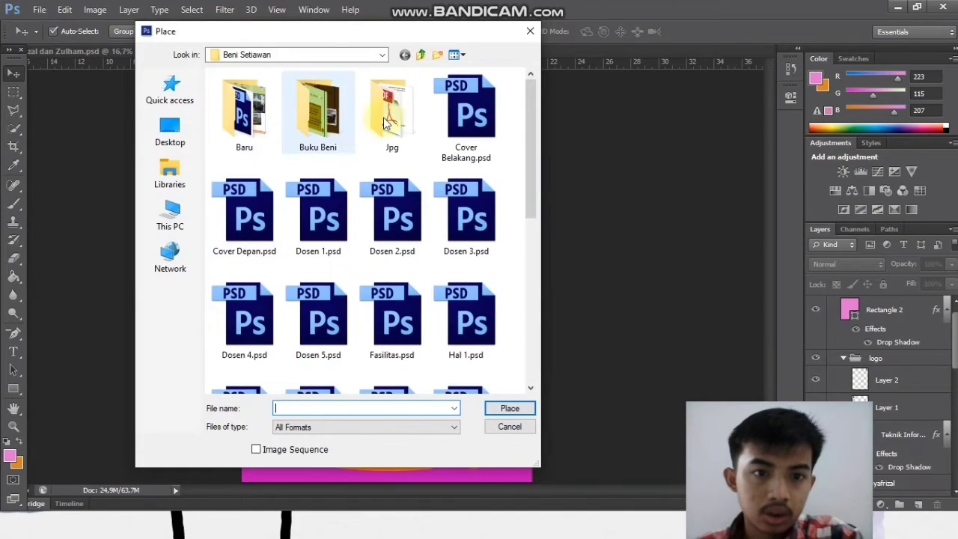
{"action": "left_click", "coordinate": [421, 56]}
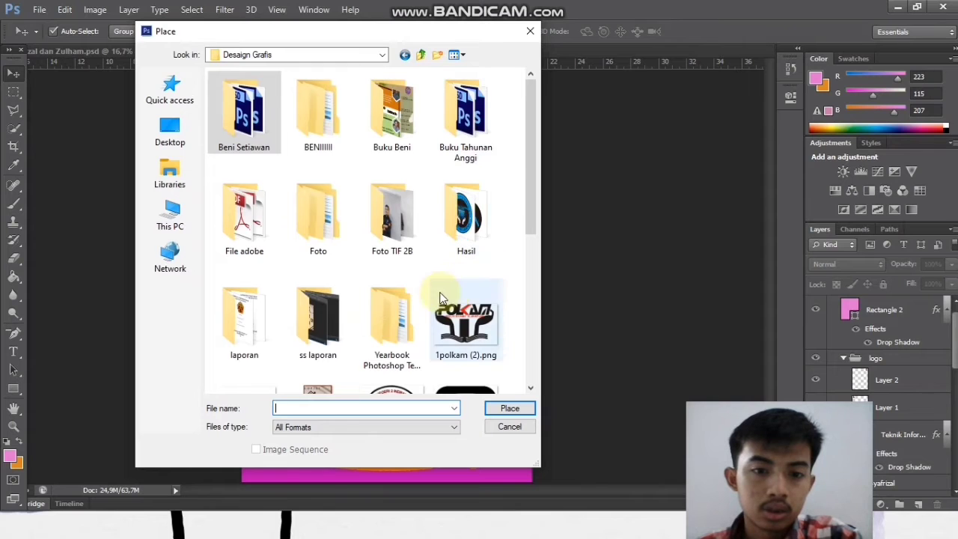
{"action": "left_click", "coordinate": [383, 239]}
{"action": "double_click", "coordinate": [383, 235]}
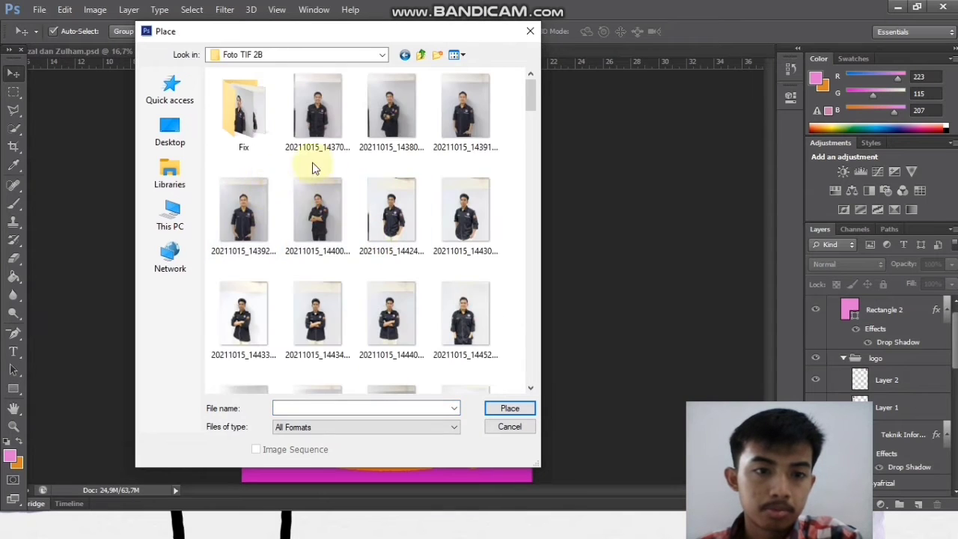
{"action": "left_click", "coordinate": [318, 113]}
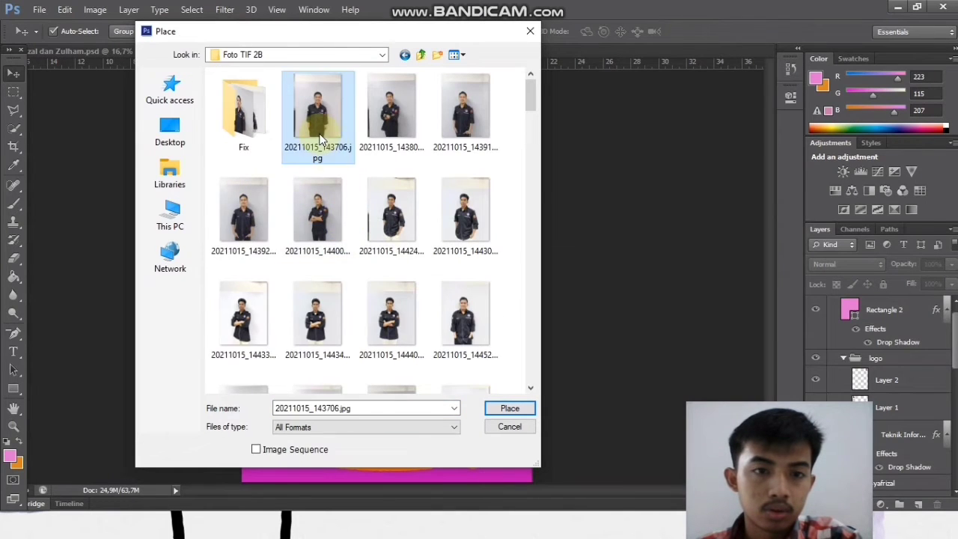
{"action": "left_click", "coordinate": [492, 409]}
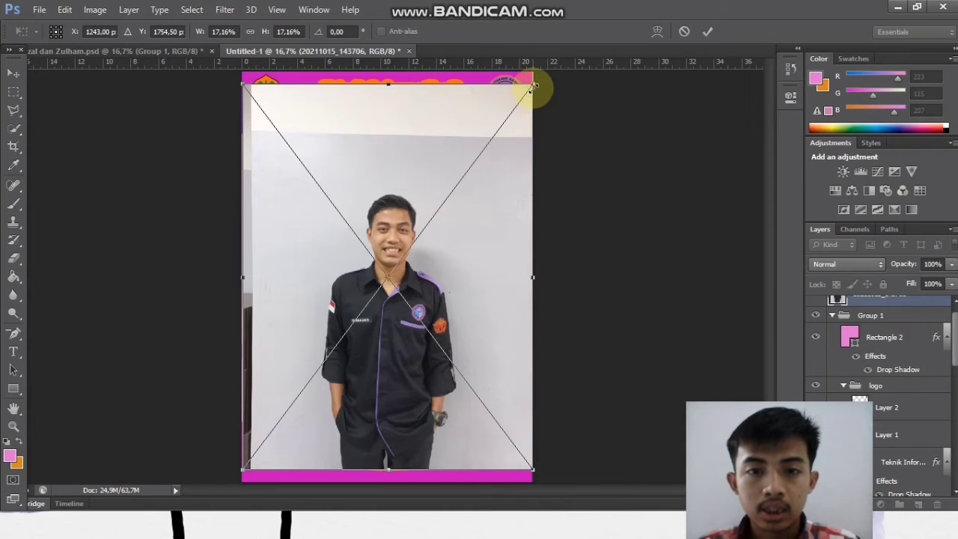
Step: Scale the placed photo proportionally to about 8.4% and move it over the upper pink rectangle
{"action": "left_click_drag", "start_coordinate": [533, 84], "coordinate": [378, 279]}
{"action": "left_click", "coordinate": [377, 278]}
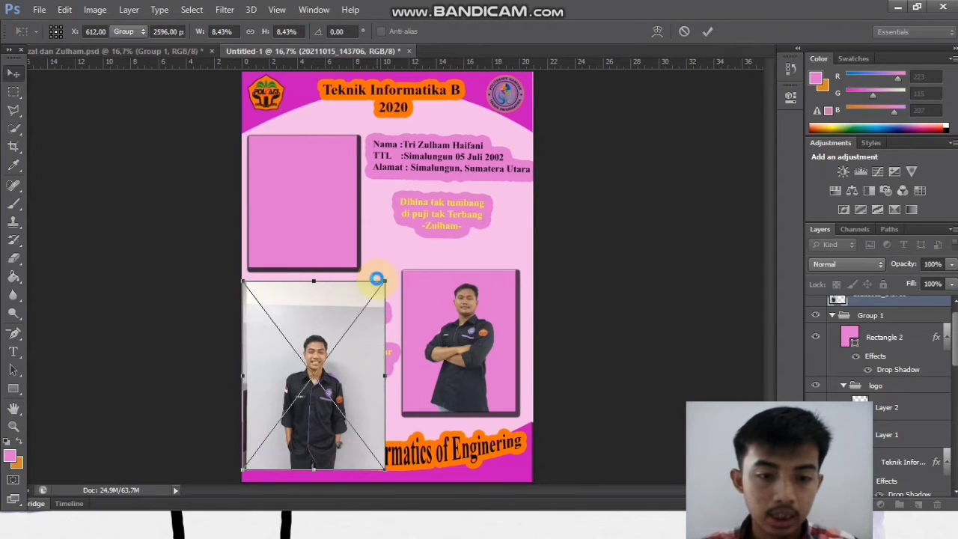
{"action": "key", "text": "Return"}
{"action": "left_click_drag", "start_coordinate": [357, 302], "coordinate": [353, 126]}
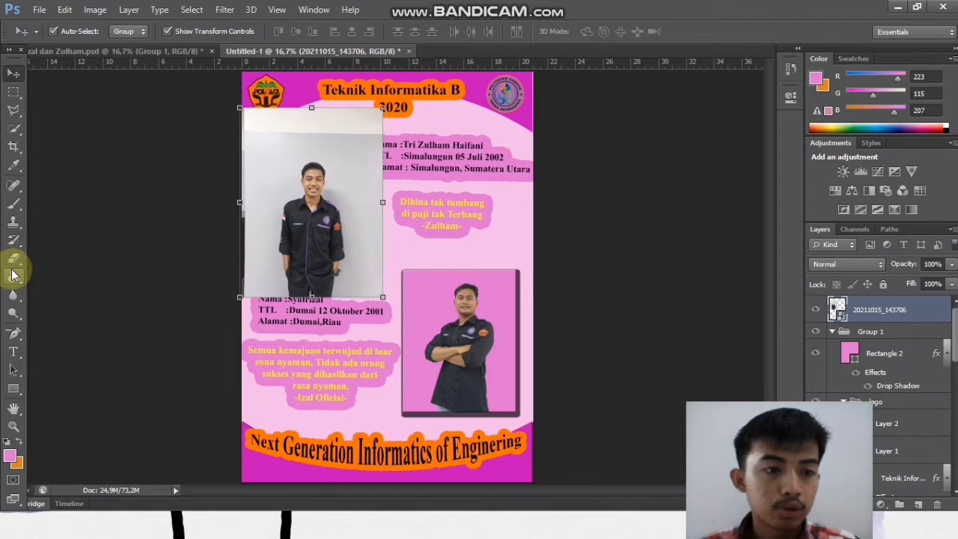
Step: Rasterize the placed photo and remove its wall background around the person with the Magic Eraser at tolerance 15
{"action": "left_click_drag", "start_coordinate": [14, 258], "coordinate": [42, 284]}
{"action": "left_click", "coordinate": [359, 182]}
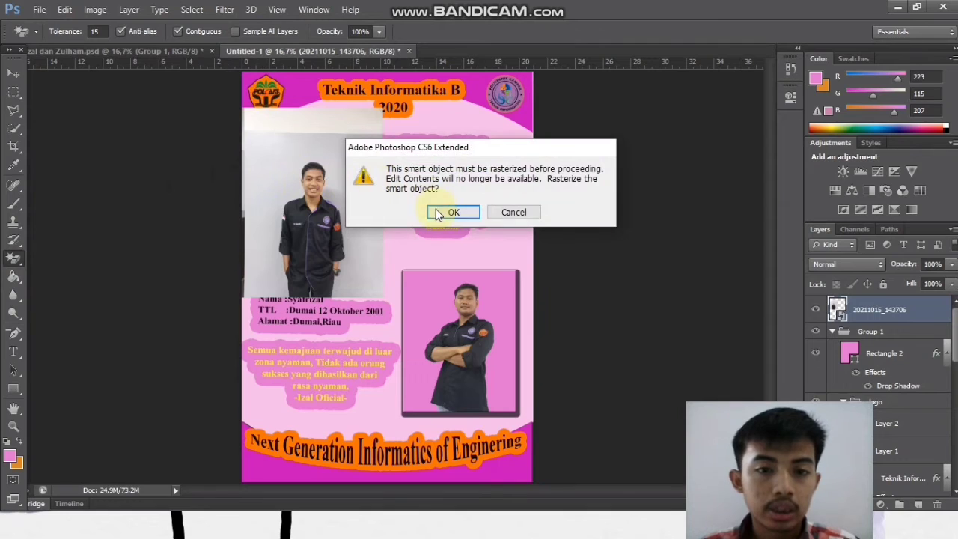
{"action": "left_click", "coordinate": [440, 213]}
{"action": "left_click", "coordinate": [356, 193]}
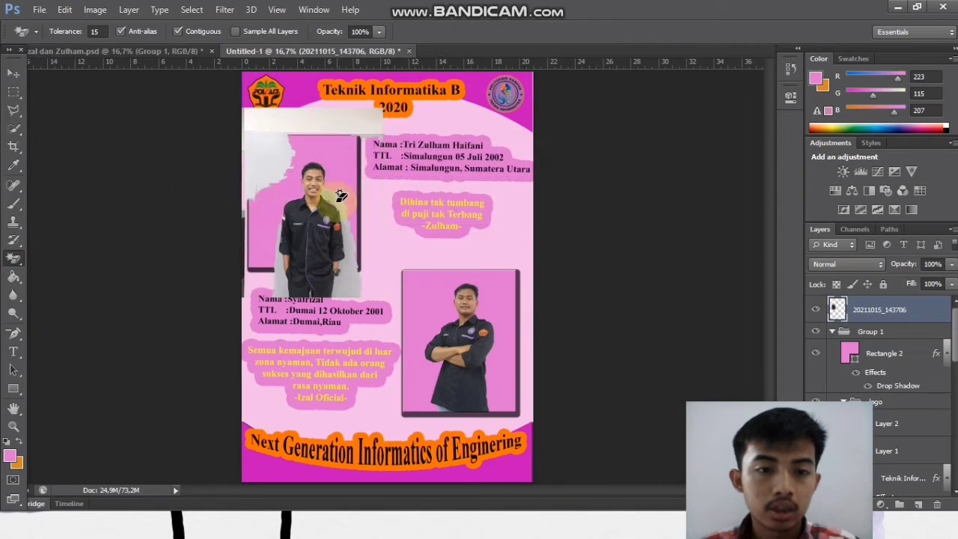
{"action": "left_click", "coordinate": [296, 129]}
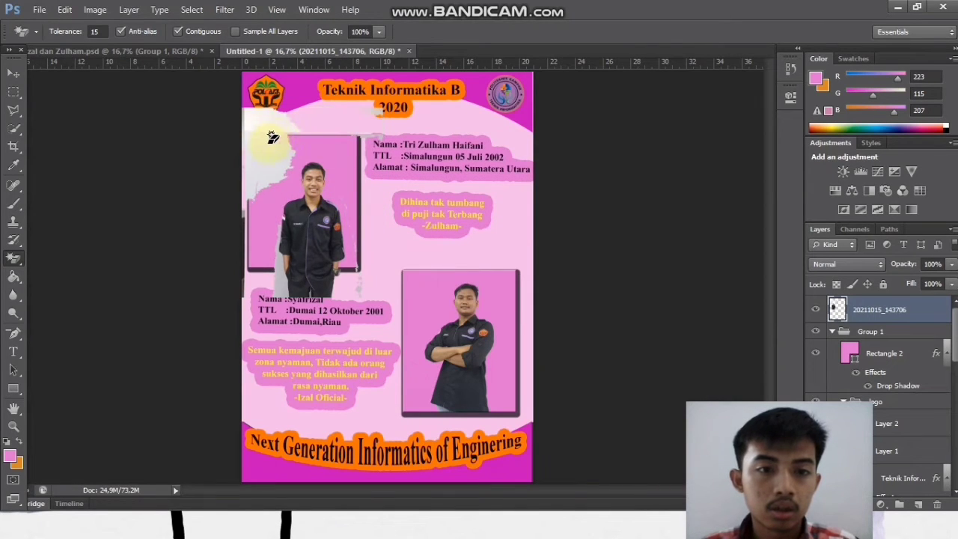
{"action": "left_click", "coordinate": [274, 134]}
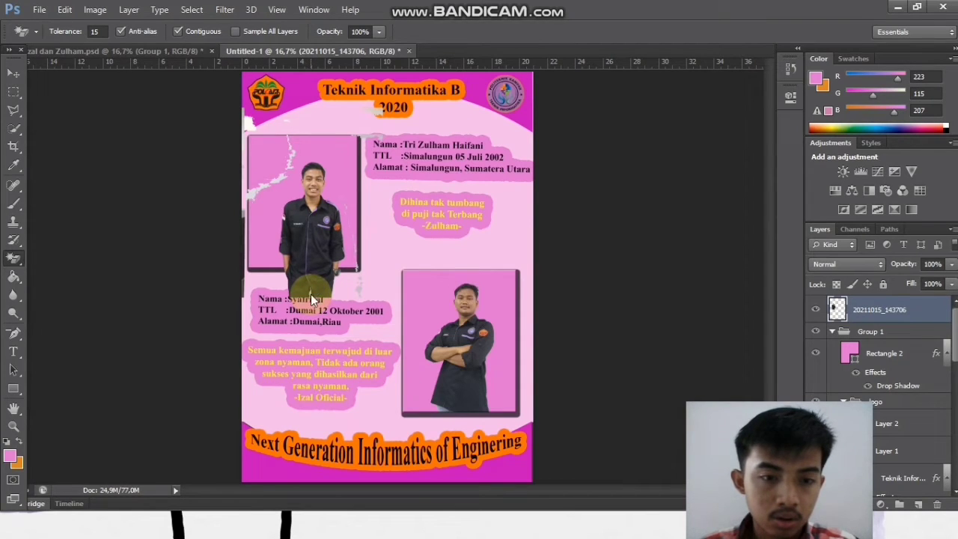
Step: Erase the leftover wall patches around the person in the photo with the Eraser at 391 px
{"action": "left_click", "coordinate": [12, 258]}
{"action": "left_click", "coordinate": [55, 255]}
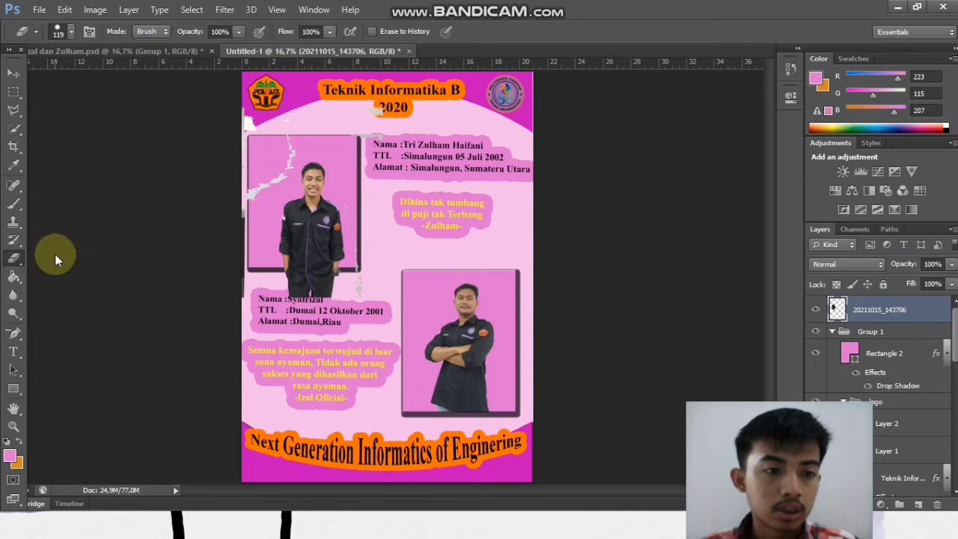
{"action": "left_click", "coordinate": [72, 33]}
{"action": "left_click_drag", "start_coordinate": [97, 75], "coordinate": [137, 76]}
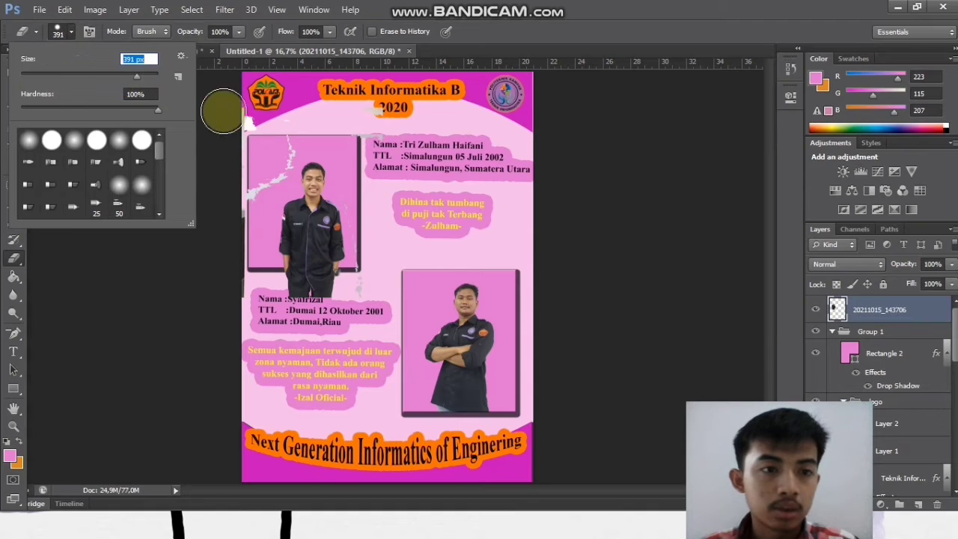
{"action": "left_click", "coordinate": [273, 135]}
{"action": "mouse_move", "coordinate": [283, 134]}
{"action": "left_mouse_down"}
{"action": "mouse_move", "coordinate": [278, 166]}
{"action": "mouse_move", "coordinate": [231, 210]}
{"action": "left_mouse_up"}
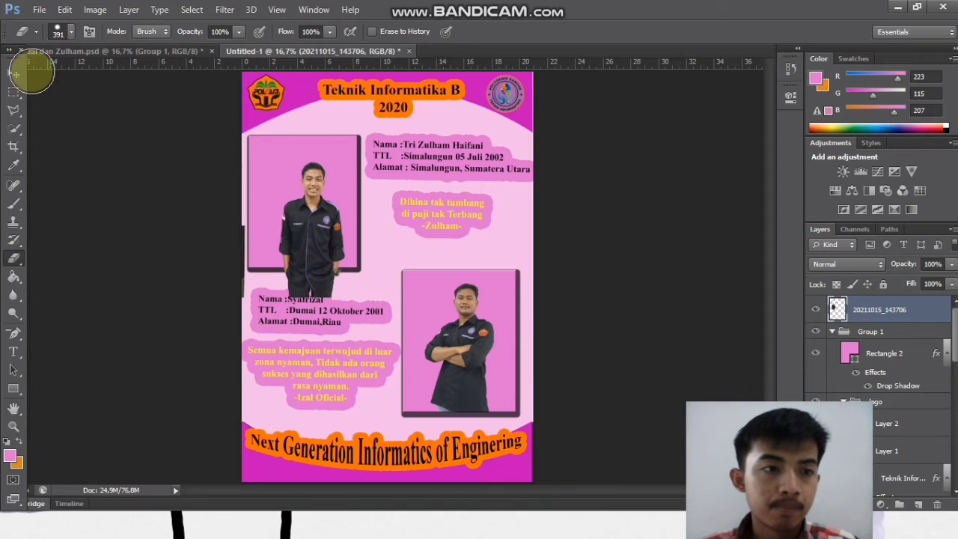
Step: Move the 20211015_143706 layer into Group 1 above Rectangle 2 and clip it to the rectangle with a clipping mask
{"action": "left_click", "coordinate": [13, 73]}
{"action": "left_click_drag", "start_coordinate": [880, 309], "coordinate": [904, 324]}
{"action": "right_click", "coordinate": [904, 324]}
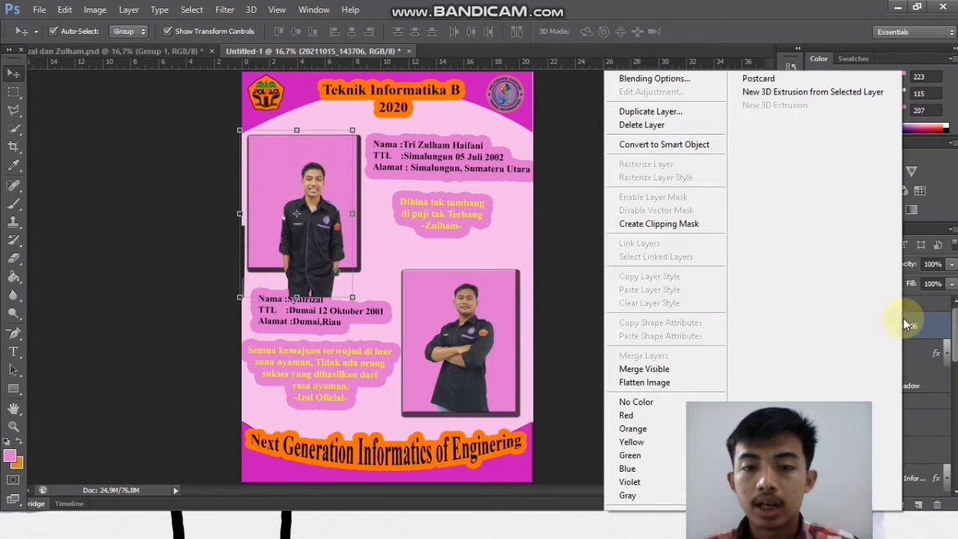
{"action": "left_click", "coordinate": [705, 229]}
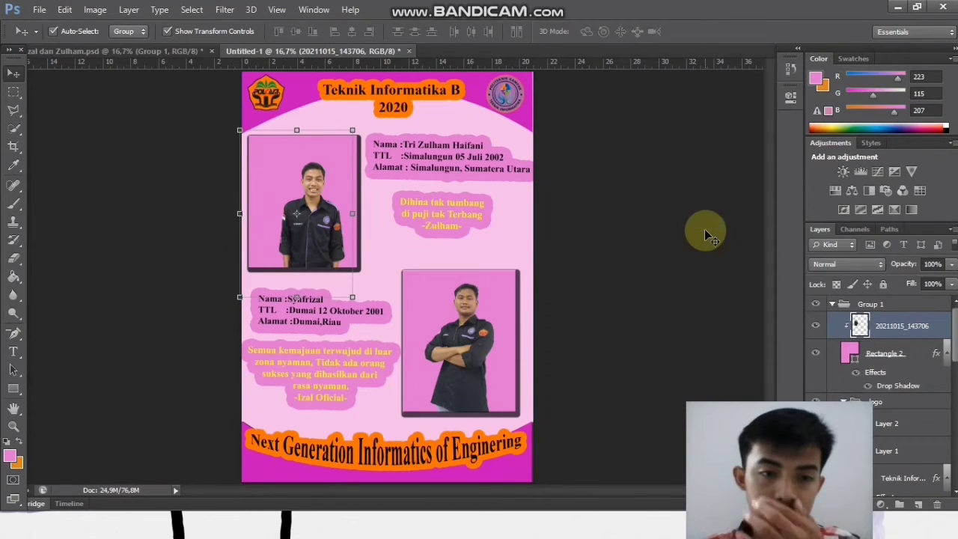
{"action": "left_click", "coordinate": [139, 180]}
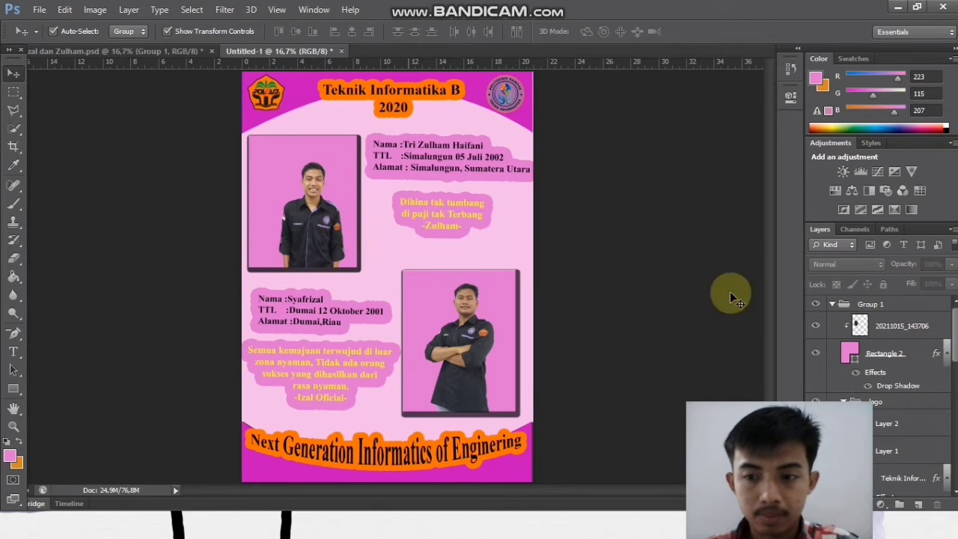
{"action": "left_click", "coordinate": [868, 349]}
{"action": "key", "text": "Left"}
{"action": "key", "text": "Left"}
{"action": "key", "text": "Left"}
{"action": "key", "text": "Left"}
{"action": "key", "text": "Left"}
{"action": "key", "text": "Left"}
{"action": "key", "text": "Left"}
{"action": "key", "text": "Left"}
{"action": "key", "text": "Left"}
{"action": "key", "text": "Left"}
{"action": "key", "text": "Left"}
{"action": "key", "text": "Left"}
{"action": "key", "text": "Left"}
{"action": "key", "text": "Left"}
{"action": "key", "text": "Left"}
{"action": "key", "text": "Left"}
{"action": "key", "text": "Left"}
{"action": "key", "text": "Left"}
{"action": "key", "text": "Left"}
{"action": "key", "text": "Left"}
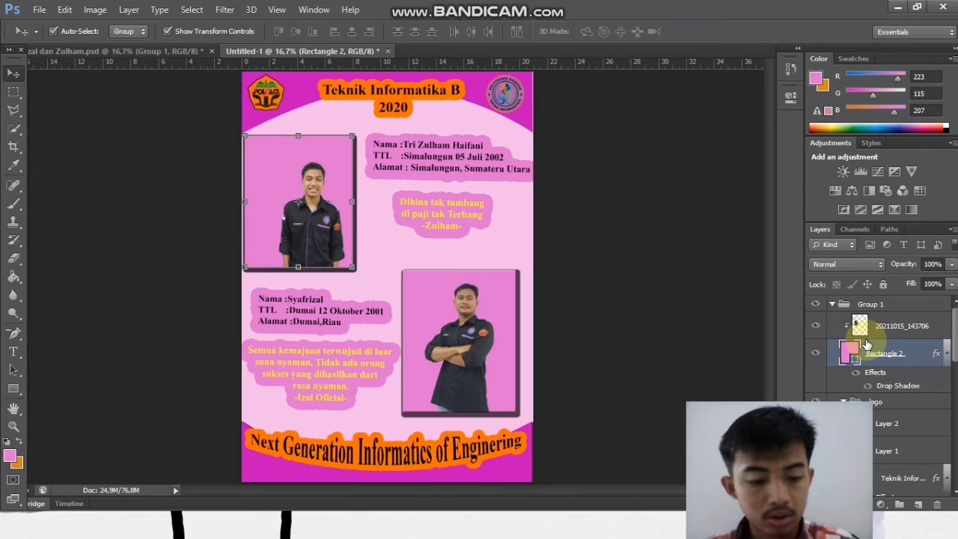
{"action": "key", "text": "Right"}
{"action": "key", "text": "Right"}
{"action": "key", "text": "Right"}
{"action": "key", "text": "Right"}
{"action": "key", "text": "Right"}
{"action": "key", "text": "Right"}
{"action": "key", "text": "Right"}
{"action": "key", "text": "Right"}
{"action": "key", "text": "Right"}
{"action": "key", "text": "Right"}
{"action": "key", "text": "Right"}
{"action": "key", "text": "Right"}
{"action": "key", "text": "Right"}
{"action": "key", "text": "Right"}
{"action": "key", "text": "Right"}
{"action": "key", "text": "Right"}
{"action": "key", "text": "Right"}
{"action": "key", "text": "Right"}
{"action": "key", "text": "Right"}
{"action": "key", "text": "Right"}
Step: Nudge the clipped 20211015_143706 portrait slightly to the left inside its pink frame
{"action": "left_click", "coordinate": [896, 325]}
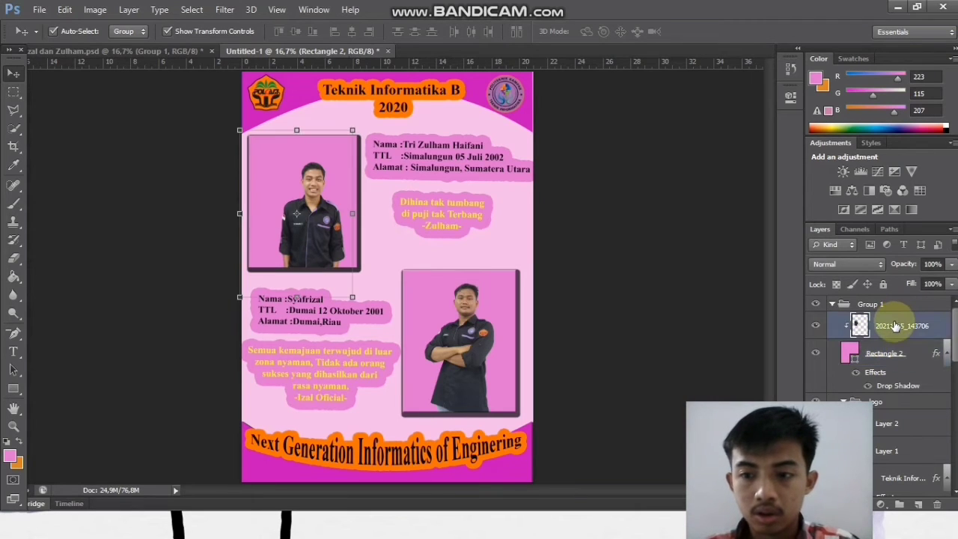
{"action": "key", "text": "Left"}
{"action": "key", "text": "Left"}
{"action": "key", "text": "Left"}
{"action": "key", "text": "Left"}
{"action": "key", "text": "Left"}
{"action": "key", "text": "Left"}
{"action": "key", "text": "Left"}
{"action": "key", "text": "Left"}
{"action": "key", "text": "Left"}
{"action": "key", "text": "Left"}
{"action": "key", "text": "Left"}
{"action": "key", "text": "Left"}
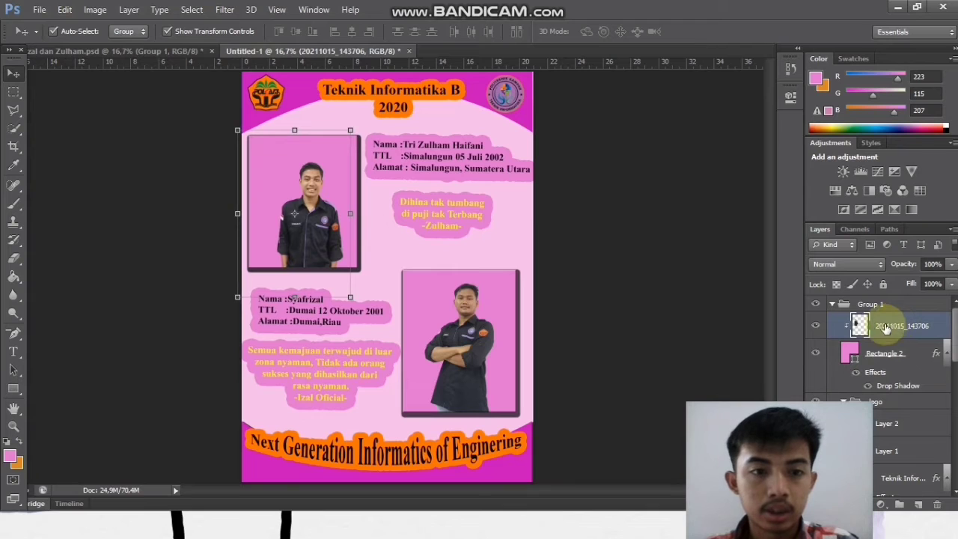
{"action": "left_click", "coordinate": [337, 260]}
{"action": "key", "text": "Up"}
{"action": "key", "text": "Up"}
{"action": "key", "text": "Up"}
{"action": "key", "text": "Up"}
{"action": "key", "text": "Up"}
{"action": "key", "text": "Up"}
{"action": "key", "text": "Up"}
{"action": "key", "text": "Up"}
{"action": "key", "text": "Up"}
{"action": "key", "text": "Up"}
{"action": "key", "text": "Up"}
{"action": "key", "text": "Up"}
{"action": "key", "text": "Up"}
{"action": "key", "text": "Up"}
{"action": "key", "text": "Up"}
{"action": "key", "text": "Up"}
{"action": "key", "text": "Up"}
{"action": "key", "text": "Up"}
{"action": "key", "text": "Up"}
{"action": "key", "text": "Up"}
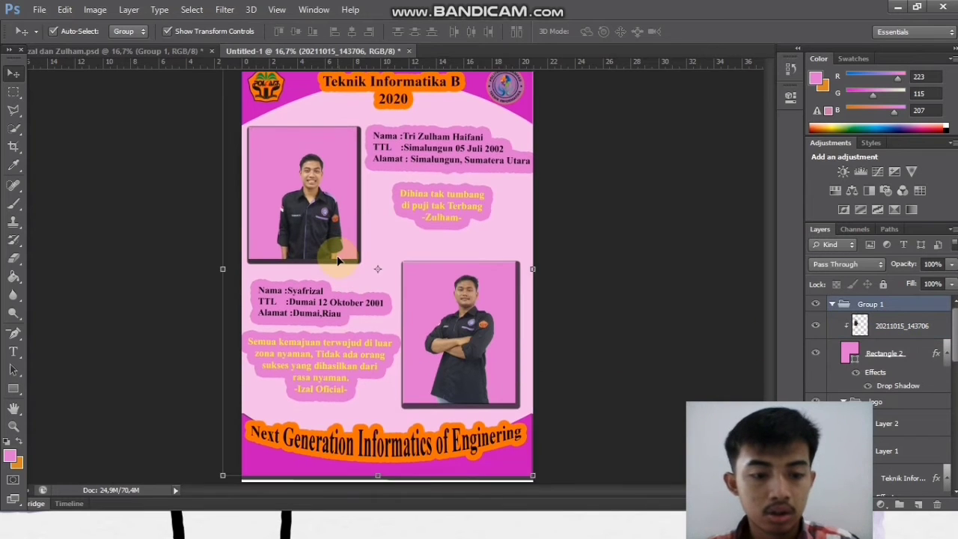
{"action": "key", "text": "ctrl+z"}
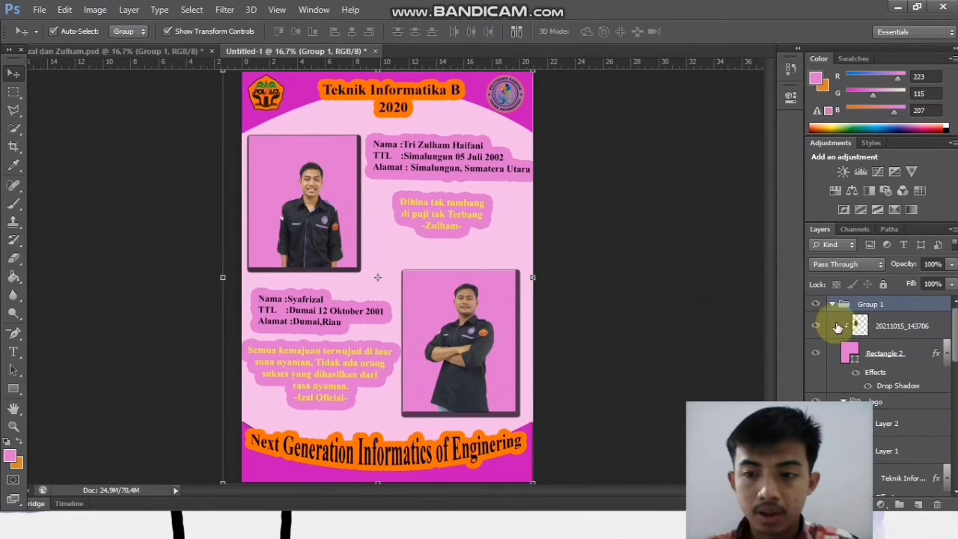
Step: Nudge the 20211015_143706 portrait a little further left and upward to center it in the upper pink frame
{"action": "left_click", "coordinate": [869, 328]}
{"action": "key", "text": "Left"}
{"action": "key", "text": "Left"}
{"action": "key", "text": "Left"}
{"action": "key", "text": "Left"}
{"action": "key", "text": "Left"}
{"action": "key", "text": "Left"}
{"action": "key", "text": "Left"}
{"action": "key", "text": "Left"}
{"action": "key", "text": "Left"}
{"action": "key", "text": "Left"}
{"action": "key", "text": "Left"}
{"action": "key", "text": "Left"}
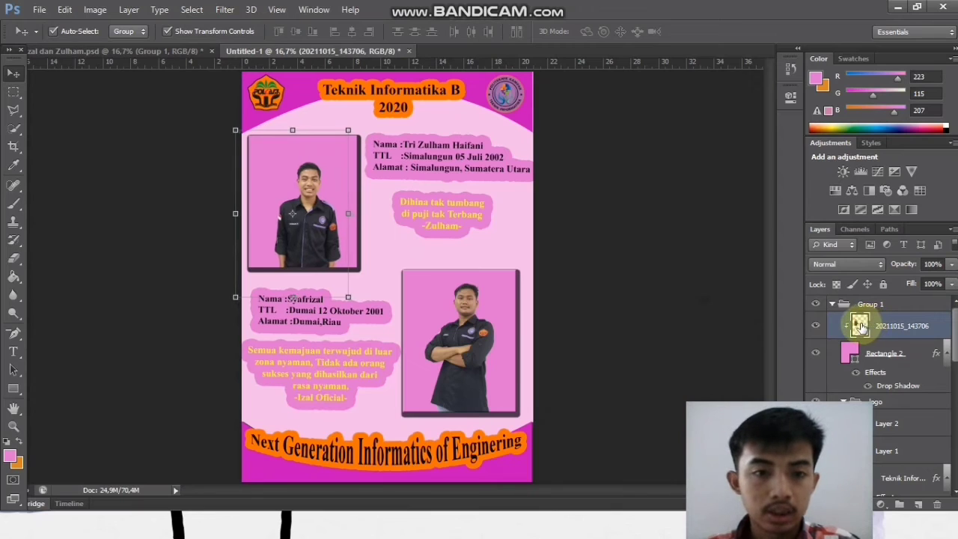
{"action": "key", "text": "Up"}
{"action": "key", "text": "Up"}
{"action": "key", "text": "Up"}
{"action": "key", "text": "Up"}
{"action": "key", "text": "Up"}
{"action": "key", "text": "Up"}
{"action": "key", "text": "Up"}
{"action": "key", "text": "Up"}
{"action": "key", "text": "Up"}
{"action": "key", "text": "Up"}
{"action": "key", "text": "Up"}
{"action": "key", "text": "Up"}
{"action": "key", "text": "Up"}
{"action": "key", "text": "Up"}
{"action": "key", "text": "Up"}
{"action": "key", "text": "Up"}
{"action": "key", "text": "Up"}
{"action": "key", "text": "Up"}
{"action": "key", "text": "Up"}
{"action": "key", "text": "Up"}
{"action": "key", "text": "Up"}
{"action": "key", "text": "Up"}
{"action": "key", "text": "Up"}
{"action": "key", "text": "Up"}
{"action": "key", "text": "Up"}
{"action": "key", "text": "Up"}
{"action": "key", "text": "Up"}
{"action": "key", "text": "Up"}
{"action": "key", "text": "Up"}
{"action": "key", "text": "Up"}
{"action": "key", "text": "Up"}
{"action": "key", "text": "Up"}
{"action": "key", "text": "Up"}
{"action": "key", "text": "Up"}
{"action": "key", "text": "Up"}
{"action": "key", "text": "Up"}
{"action": "key", "text": "Up"}
{"action": "key", "text": "Up"}
{"action": "key", "text": "Up"}
{"action": "key", "text": "Up"}
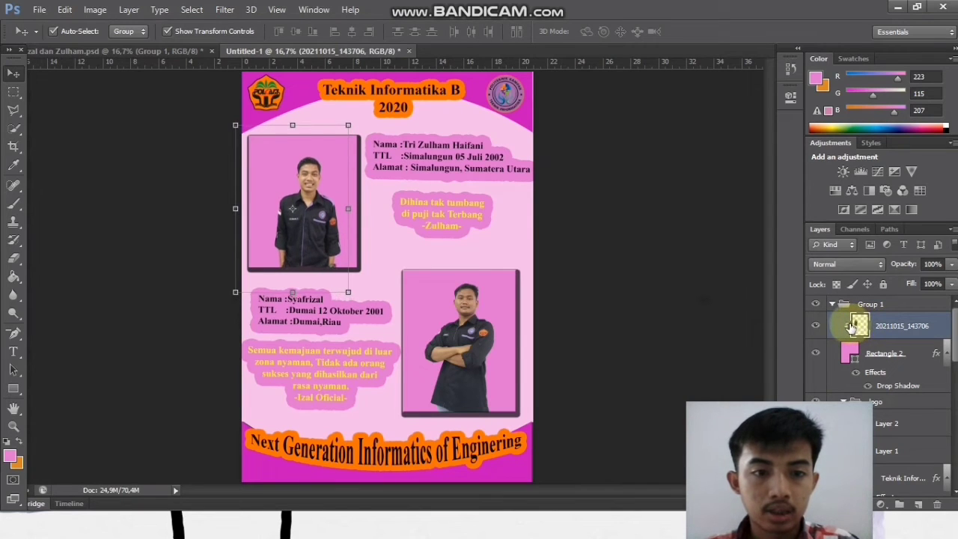
Step: Fine-tune the clipped 20211015_143706 portrait's position slightly farther left and up within the upper photo frame
{"action": "key", "text": "Left"}
{"action": "key", "text": "Left"}
{"action": "key", "text": "Left"}
{"action": "key", "text": "Left"}
{"action": "key", "text": "Left"}
{"action": "key", "text": "Left"}
{"action": "key", "text": "Left"}
{"action": "key", "text": "Left"}
{"action": "key", "text": "Left"}
{"action": "key", "text": "Left"}
{"action": "key", "text": "Left"}
{"action": "key", "text": "Left"}
{"action": "key", "text": "Left"}
{"action": "key", "text": "Left"}
{"action": "key", "text": "Left"}
{"action": "key", "text": "Left"}
{"action": "key", "text": "Left"}
{"action": "key", "text": "Left"}
{"action": "key", "text": "Left"}
{"action": "key", "text": "Left"}
{"action": "key", "text": "Left"}
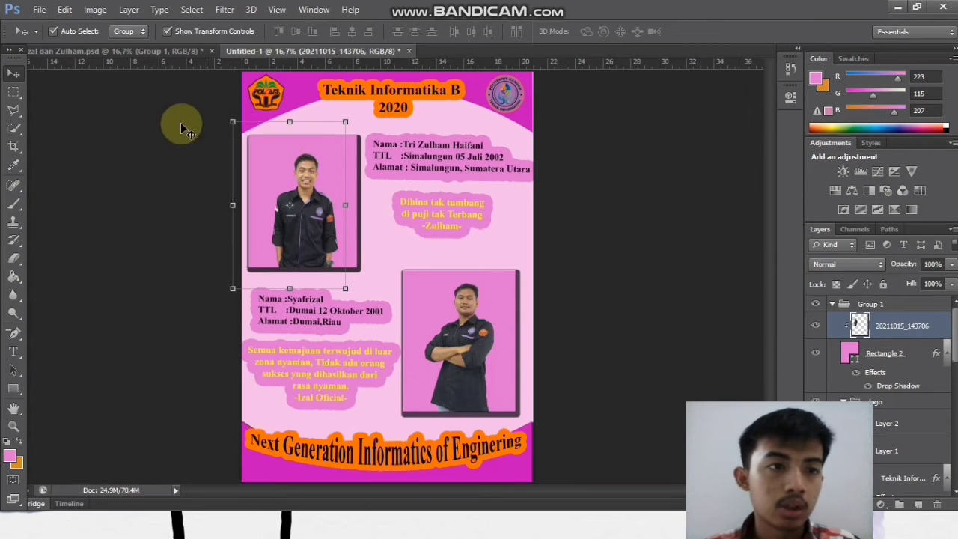
Step: Apply a Levels adjustment to the 20211015_143706 portrait with input levels 33, 1.07 and 233, and deselect the layer
{"action": "left_click", "coordinate": [95, 9]}
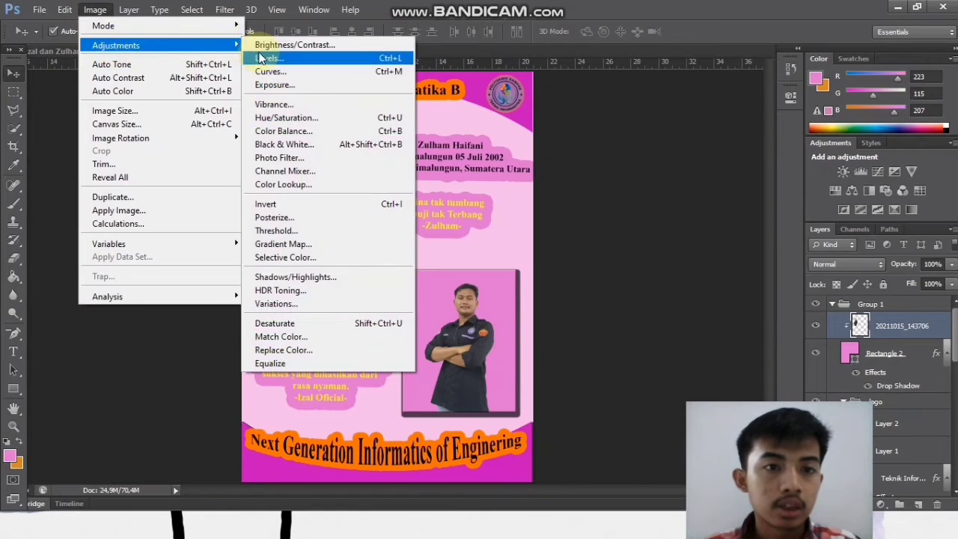
{"action": "left_click", "coordinate": [264, 59]}
{"action": "left_click_drag", "start_coordinate": [521, 290], "coordinate": [544, 291]}
{"action": "mouse_move", "coordinate": [620, 291]}
{"action": "left_mouse_down"}
{"action": "mouse_move", "coordinate": [605, 290]}
{"action": "mouse_move", "coordinate": [618, 291]}
{"action": "left_mouse_up"}
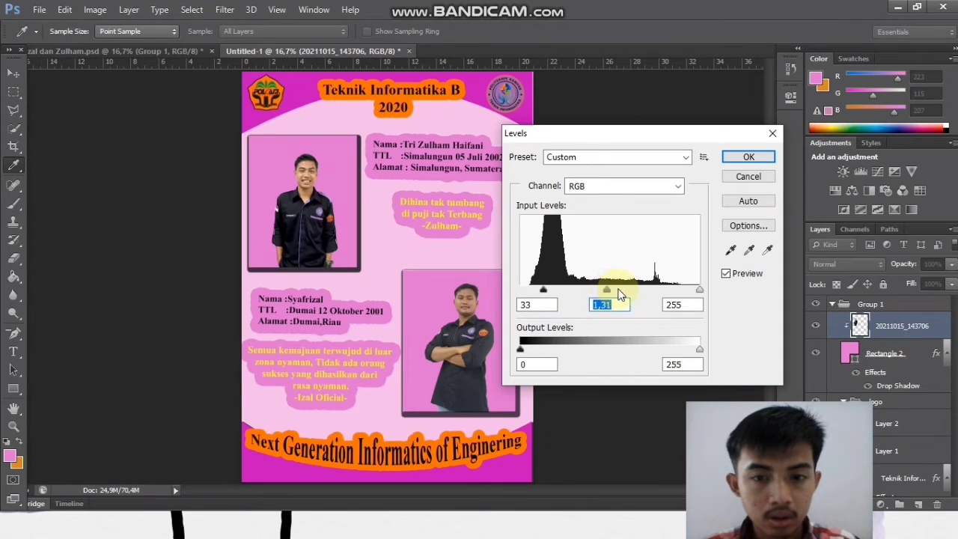
{"action": "left_click_drag", "start_coordinate": [698, 290], "coordinate": [685, 290]}
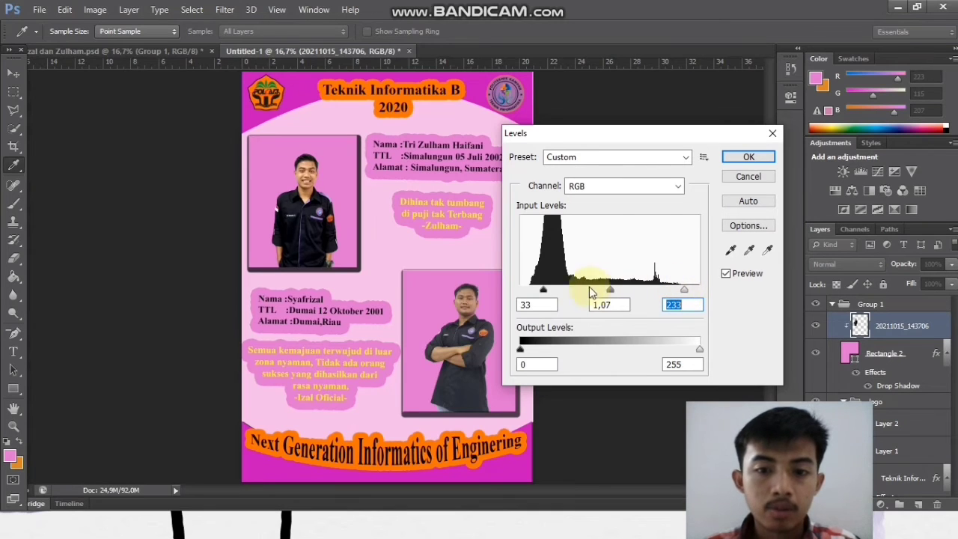
{"action": "left_click", "coordinate": [730, 158]}
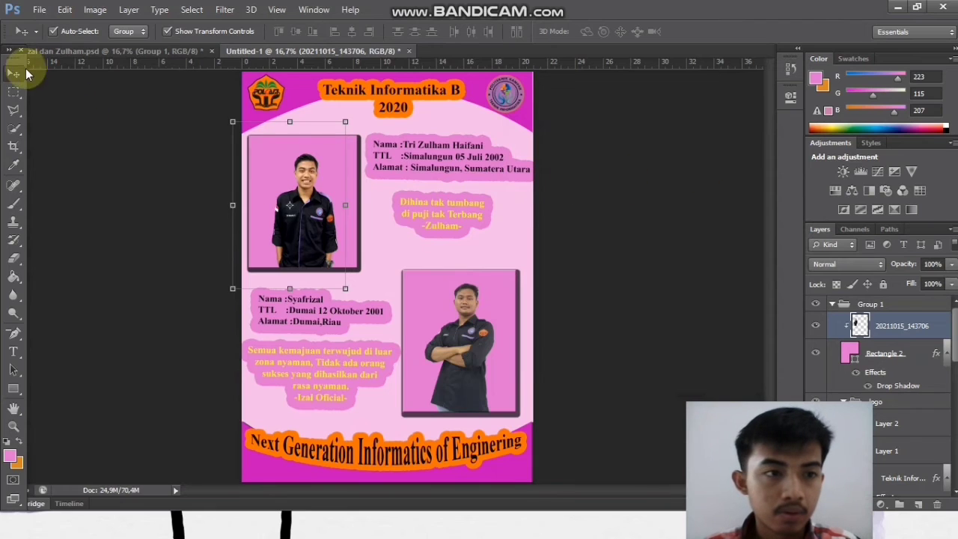
{"action": "left_click", "coordinate": [95, 142]}
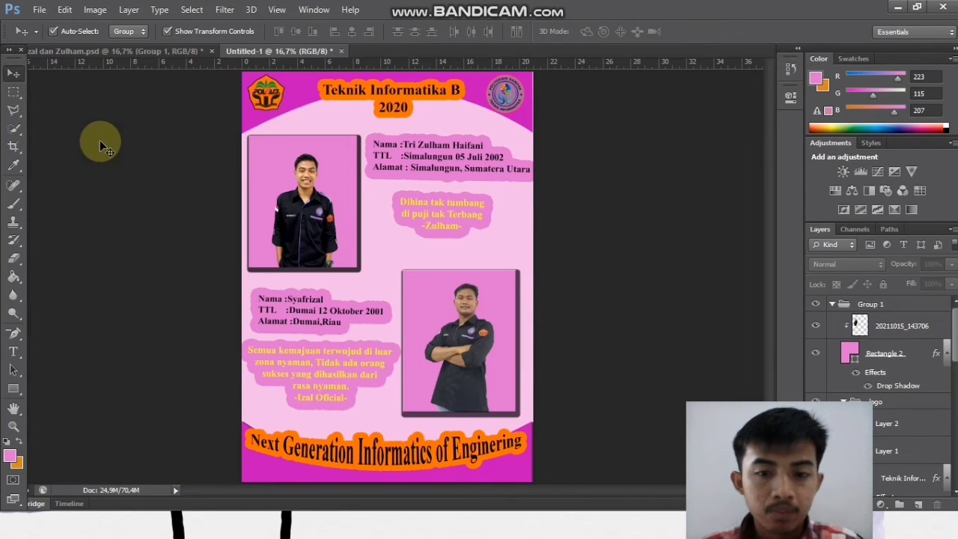